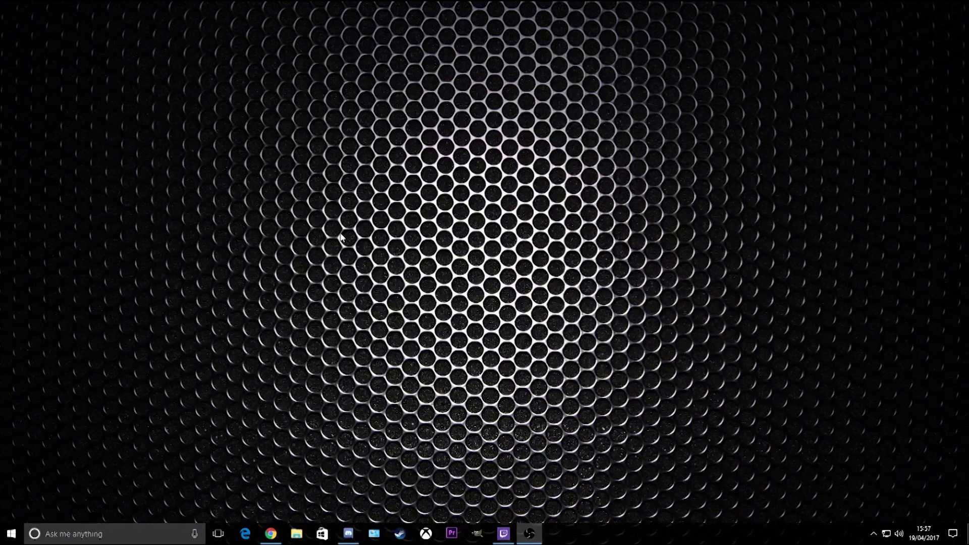
# View the Twitch Desktop App download page in Chrome and switch to the Twitch app's Minecraft section.
pyautogui.click(267, 538)
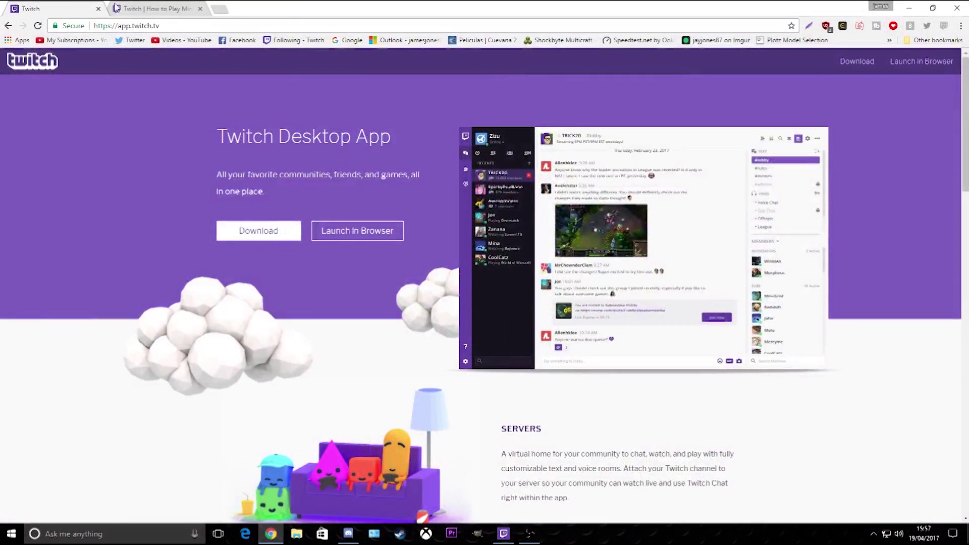
pyautogui.click(8, 26)
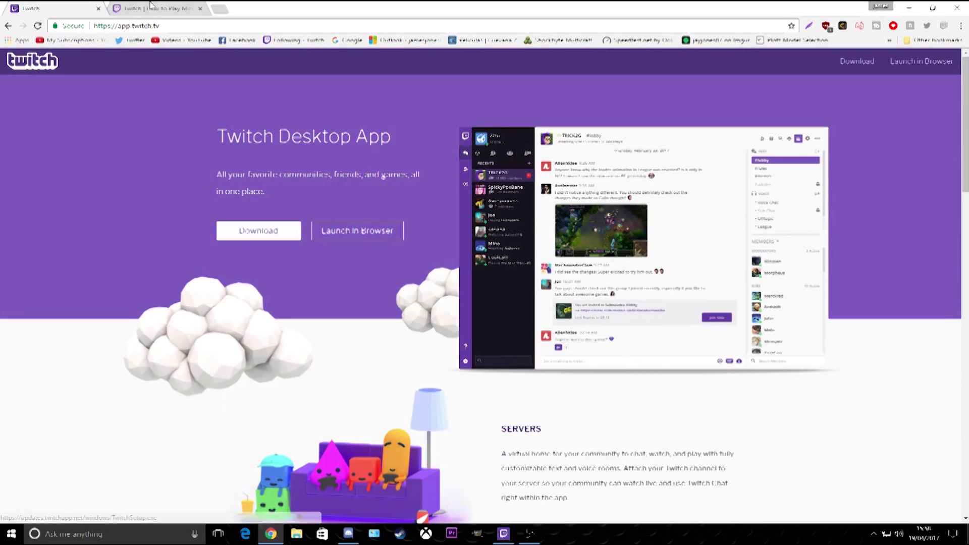
pyautogui.click(911, 8)
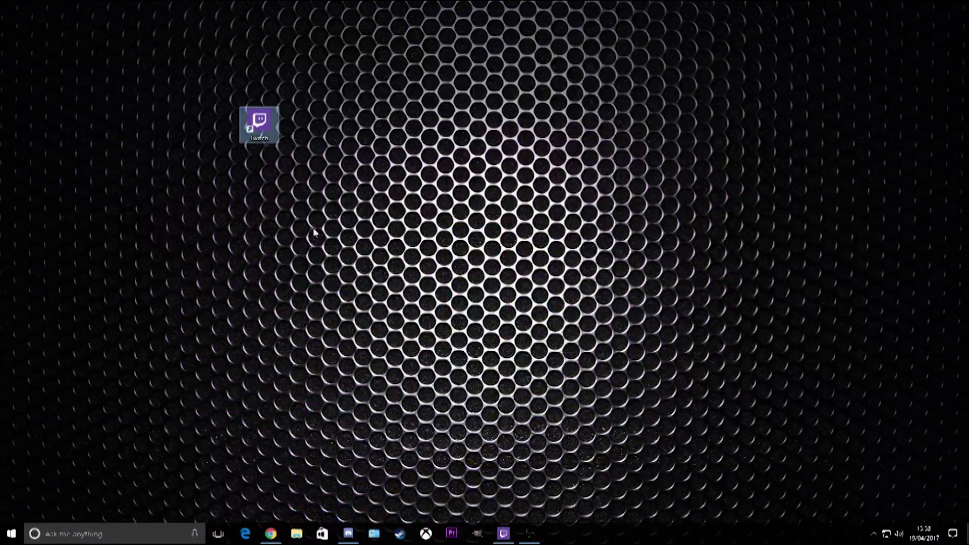
pyautogui.click(349, 189)
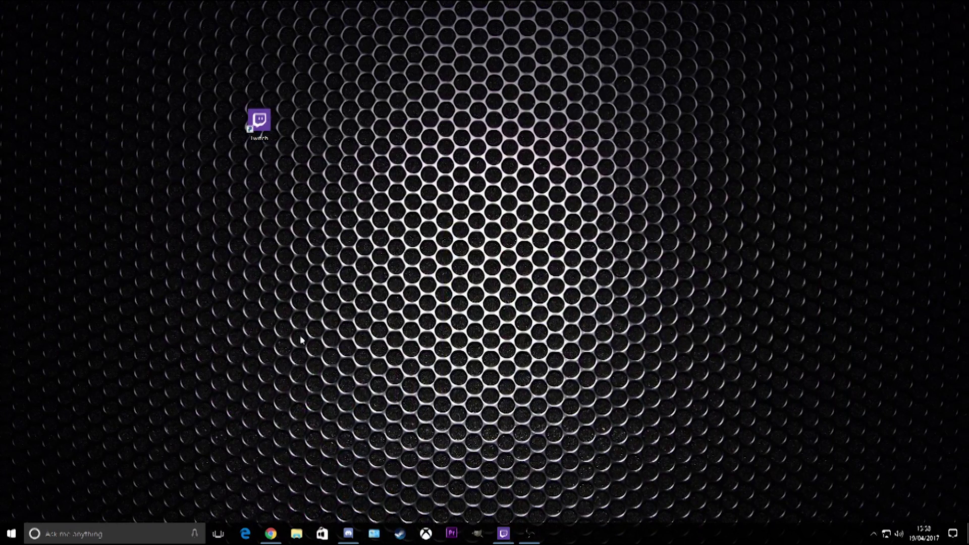
pyautogui.click(503, 534)
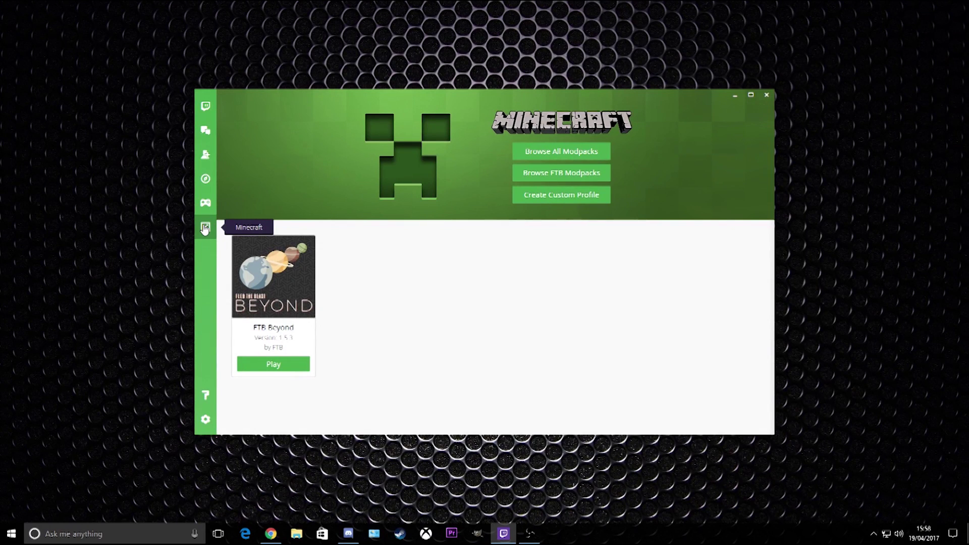
# In Chrome, open the Twitch help article on playing Minecraft and read the hint about Mod Management.
pyautogui.click(271, 533)
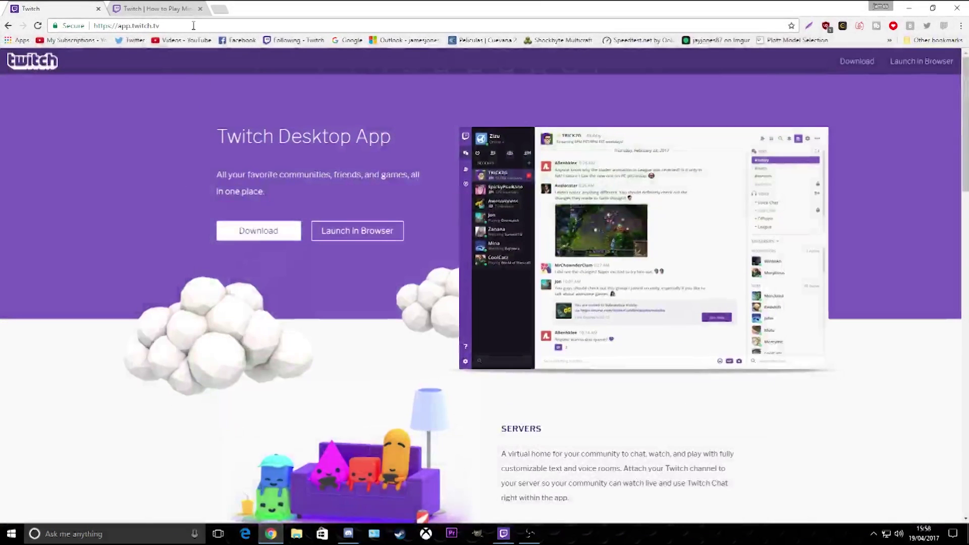
pyautogui.click(188, 6)
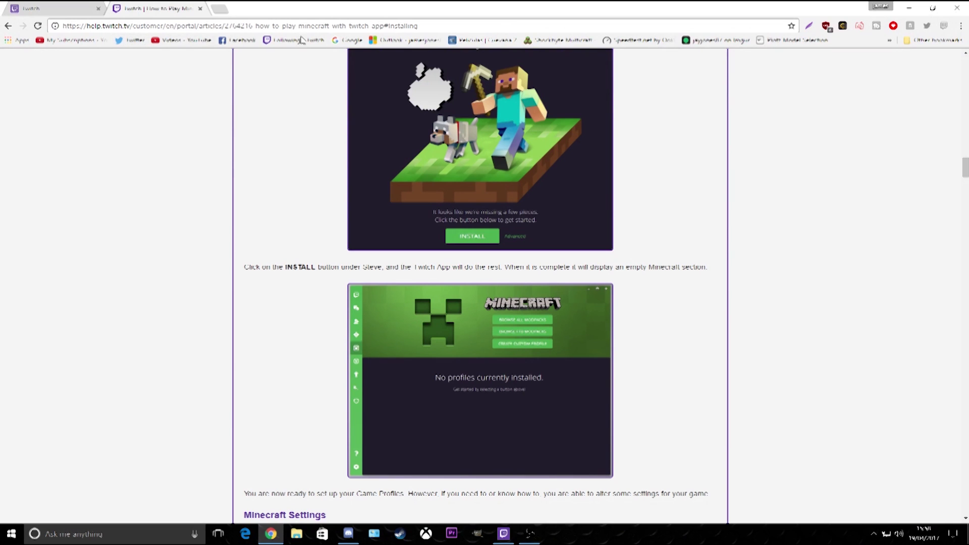
pyautogui.scroll(3, 191, 237)
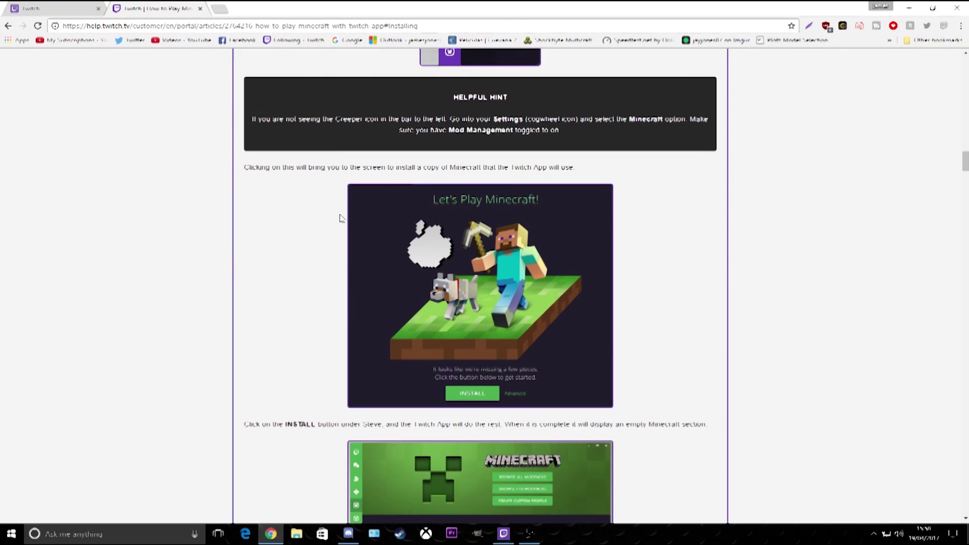
# Switch to the Twitch app, check the Mod Management option in its Minecraft settings, and close the settings.
pyautogui.click(509, 538)
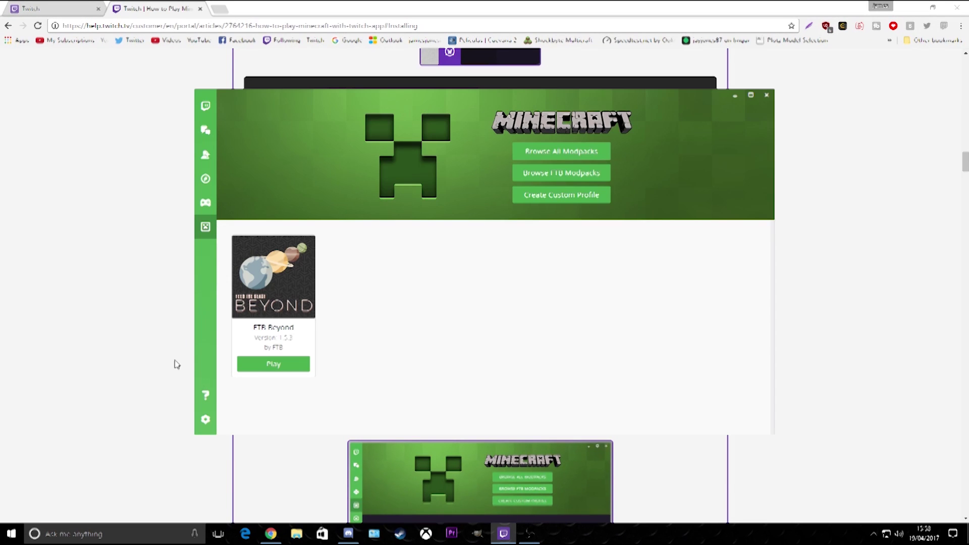
pyautogui.click(206, 419)
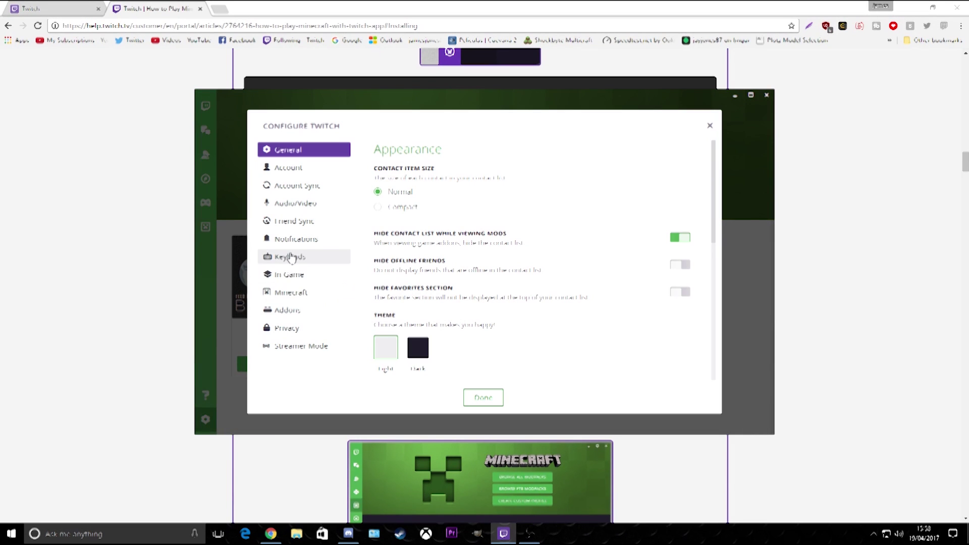
pyautogui.click(297, 299)
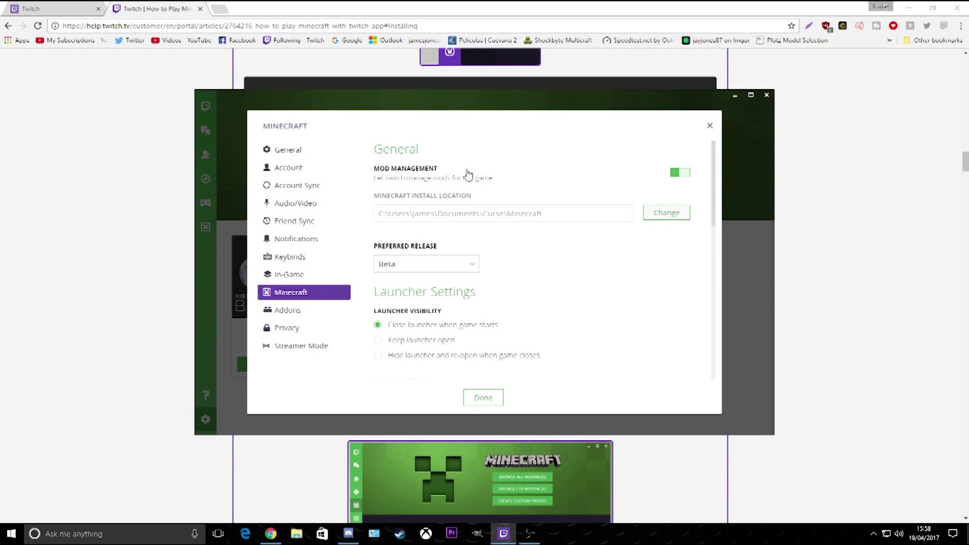
pyautogui.click(710, 126)
pyautogui.click(604, 83)
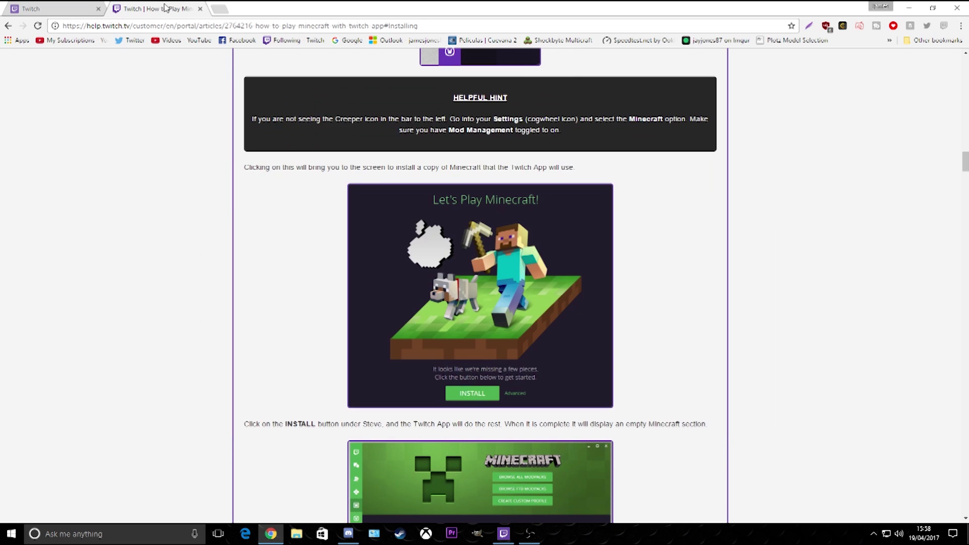
# Read the help article's section on installing Minecraft, and minimize Chrome to return to the Twitch app.
pyautogui.scroll(-1, 394, 204)
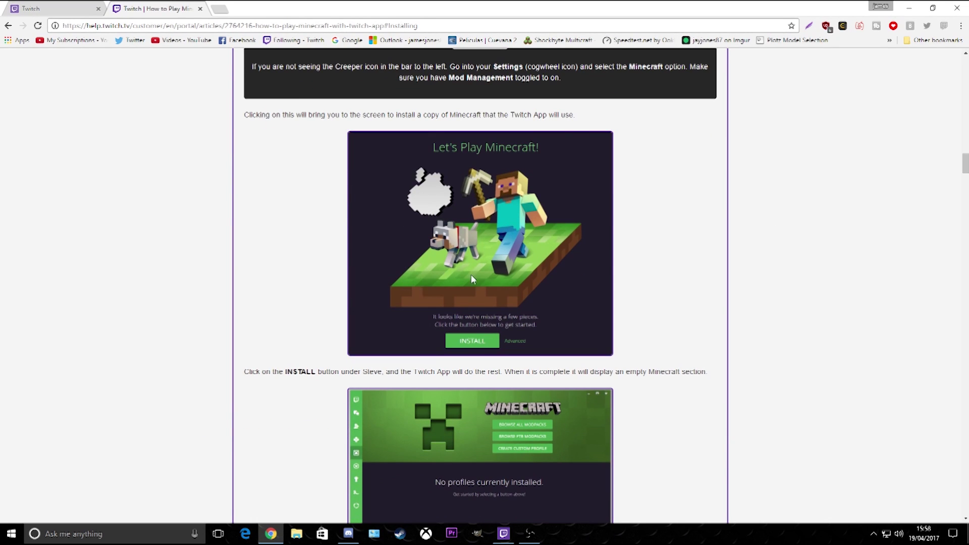
pyautogui.scroll(-1, 492, 292)
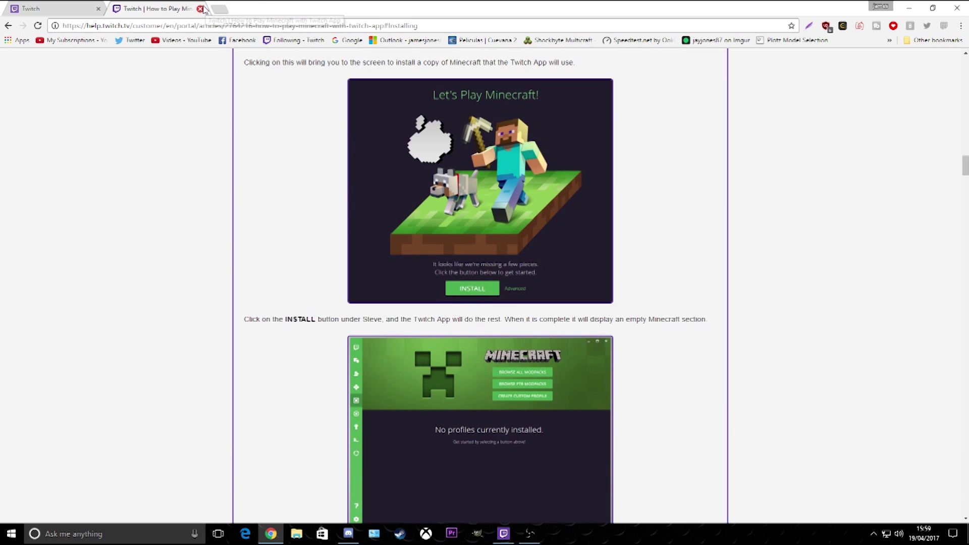
pyautogui.click(909, 8)
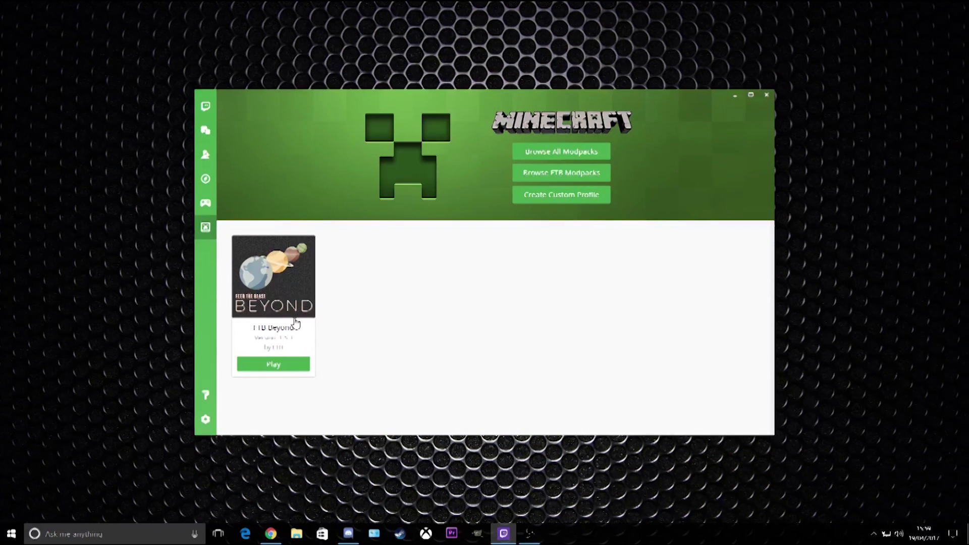
# Search all Minecraft modpacks for "fo", install Forever Stranded, and return to the Minecraft overview.
pyautogui.moveTo(295, 323)
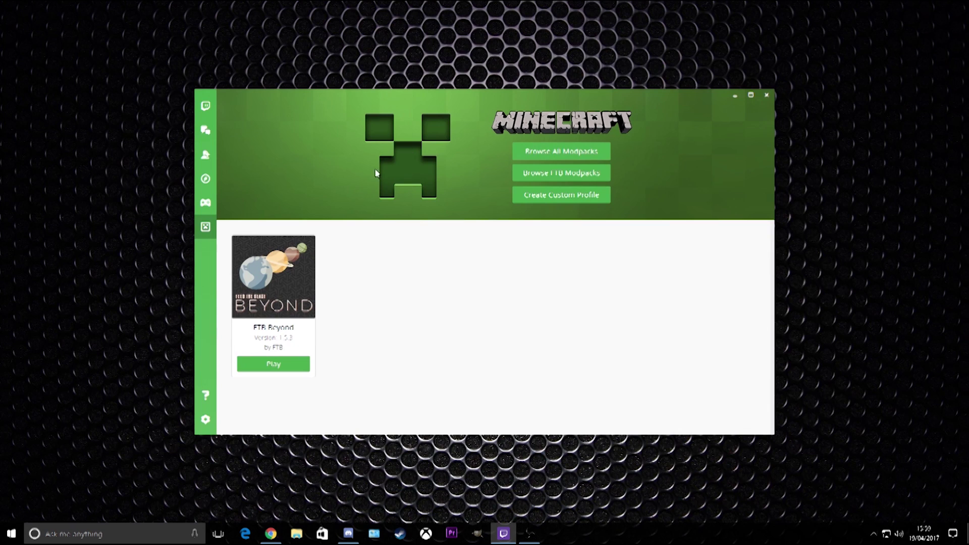
pyautogui.click(549, 158)
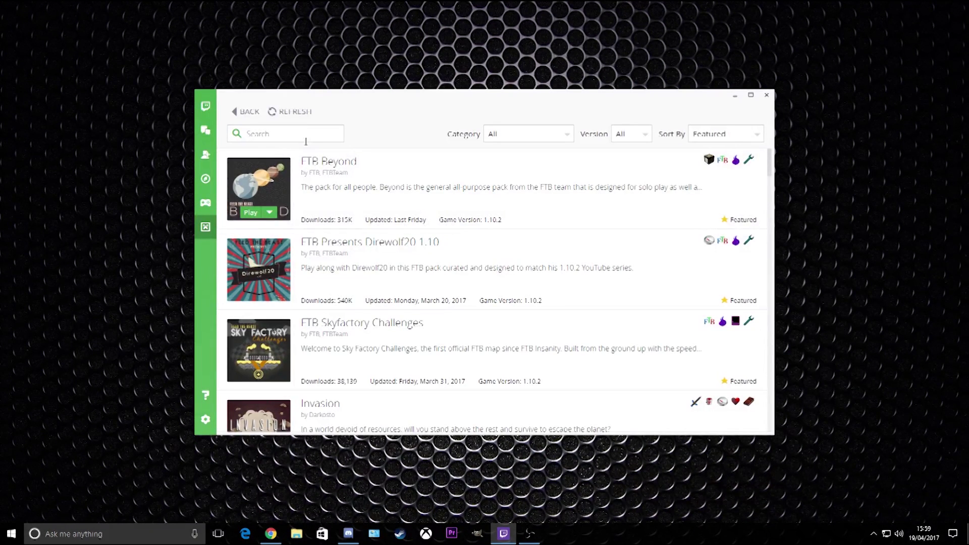
pyautogui.write('fover')
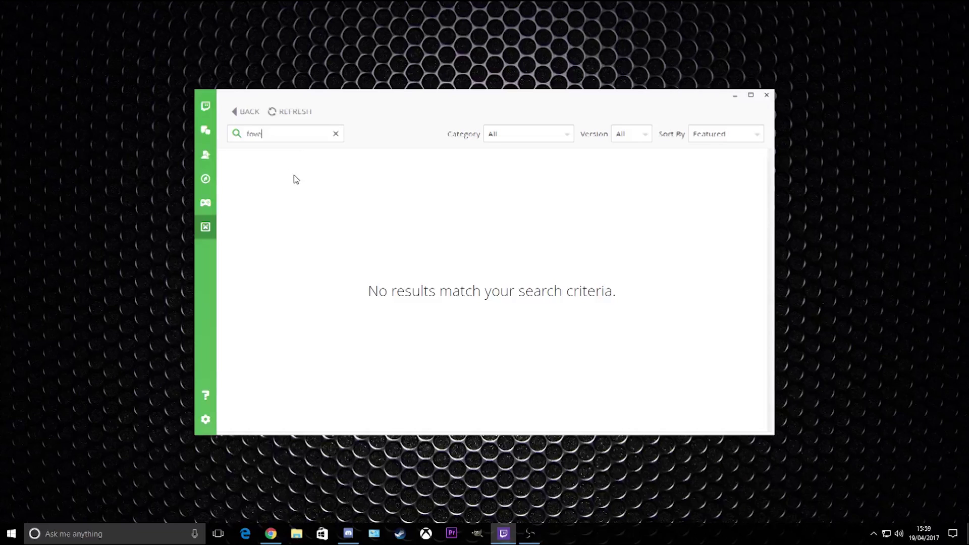
pyautogui.press('BackSpace')
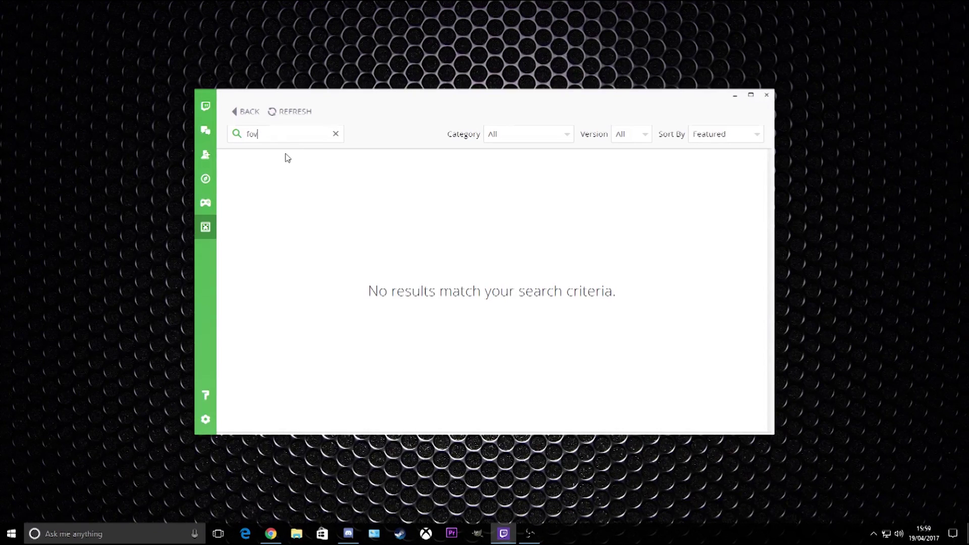
pyautogui.press('BackSpace')
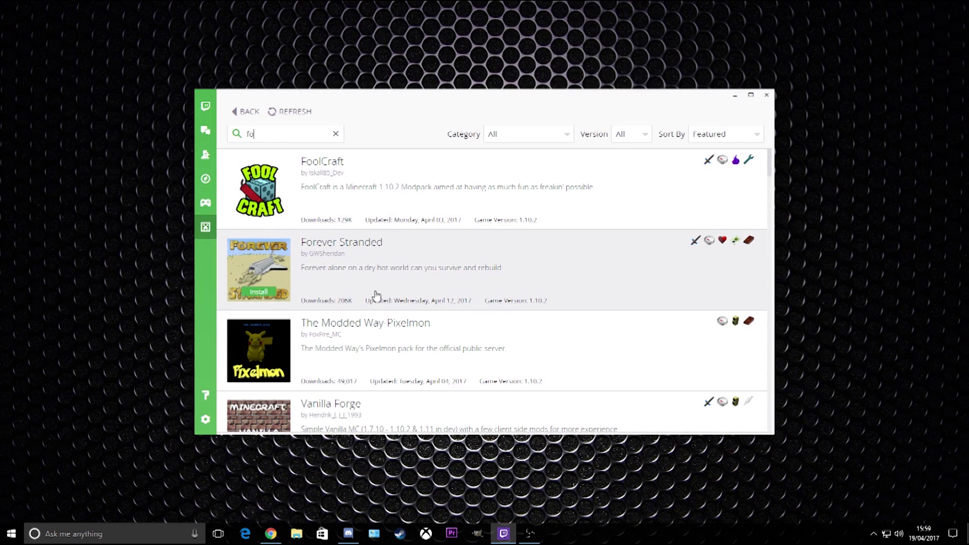
pyautogui.click(258, 292)
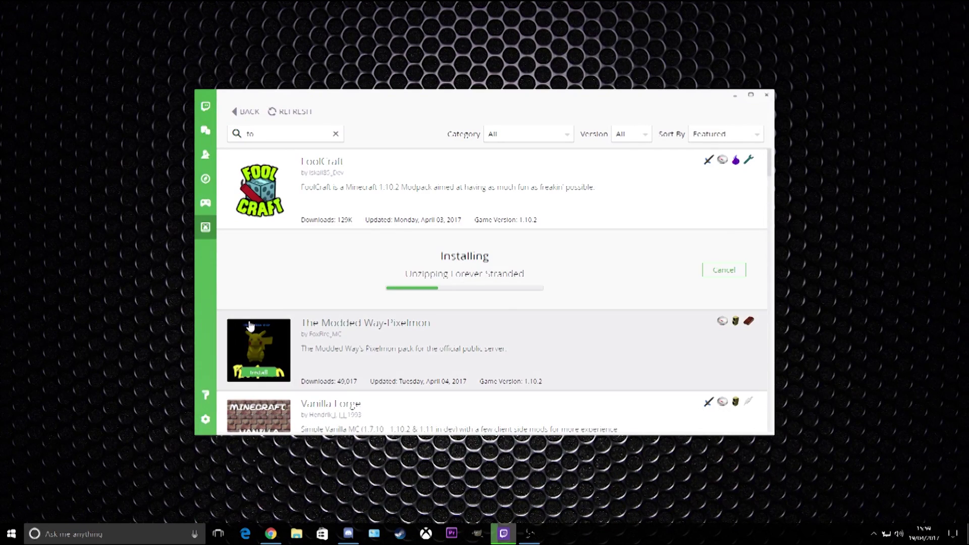
pyautogui.click(206, 235)
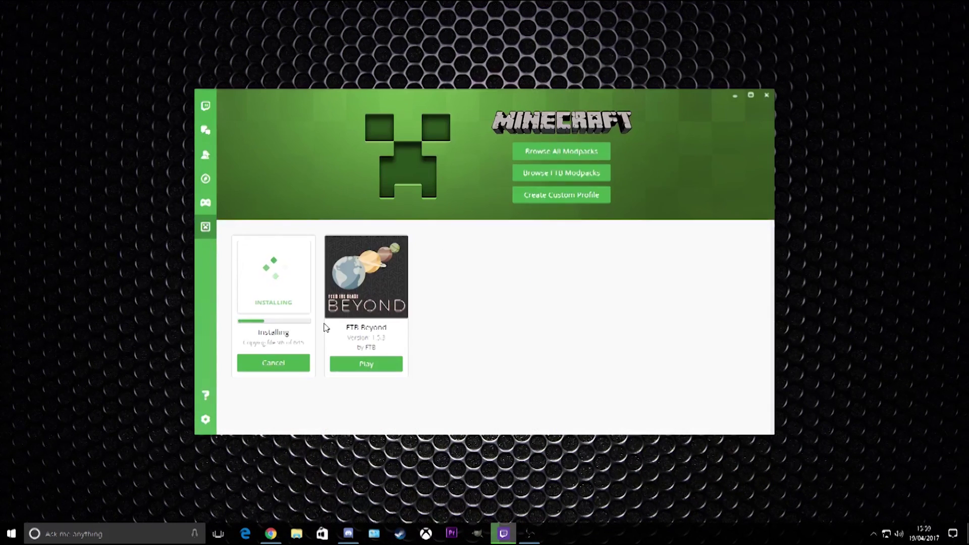
# Search all modpacks for "for" to check Forever Stranded's installation progress, and return to the Minecraft overview.
pyautogui.click(586, 153)
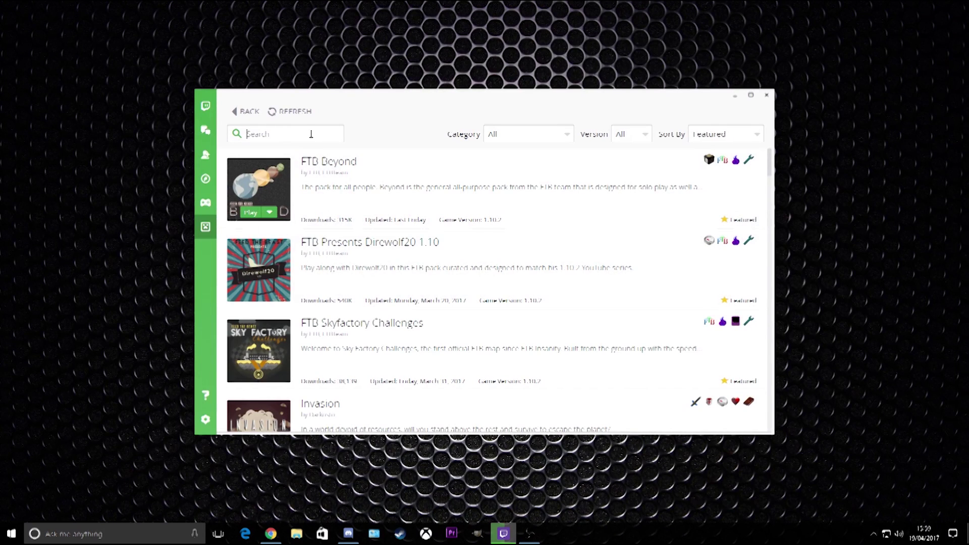
pyautogui.write('for')
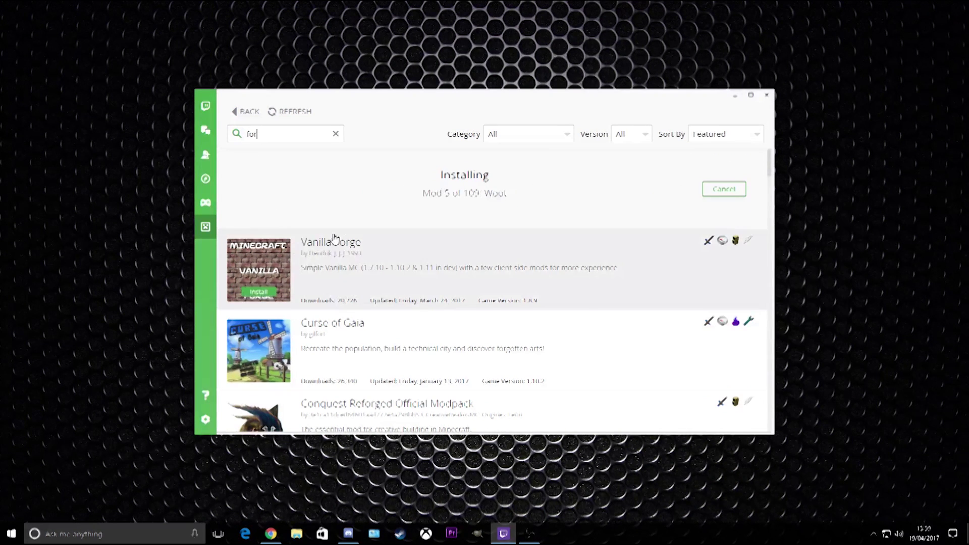
pyautogui.click(208, 226)
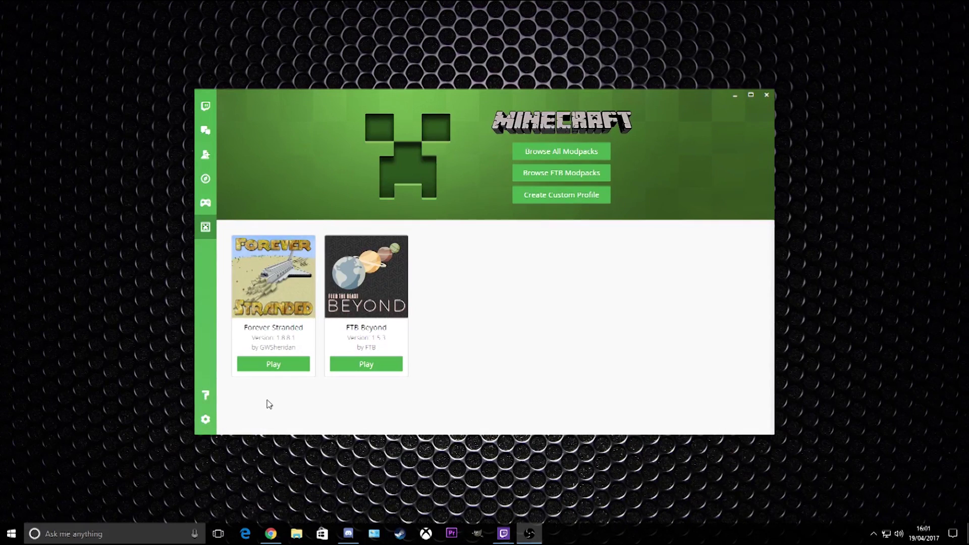
# Open the profile page of the Forever Stranded modpack.
pyautogui.rightClick(264, 309)
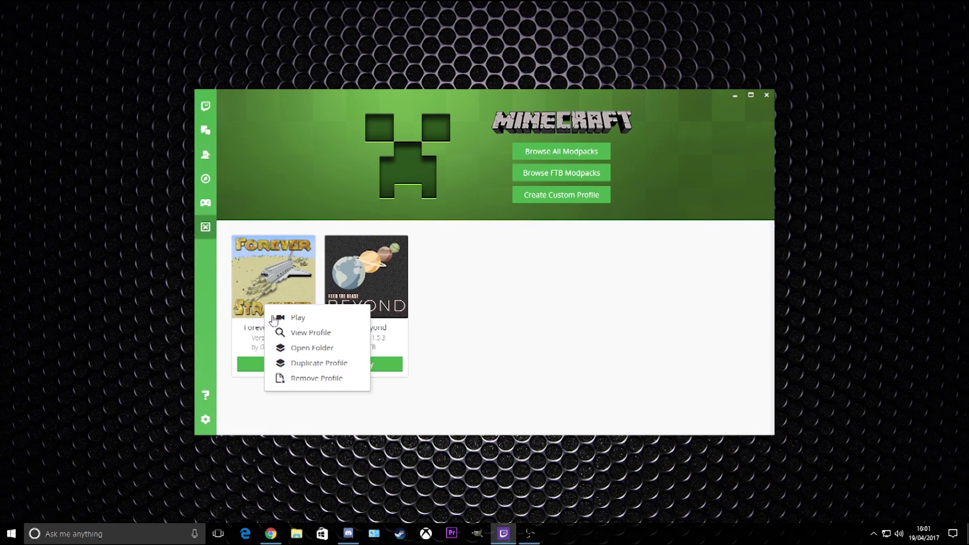
pyautogui.click(310, 333)
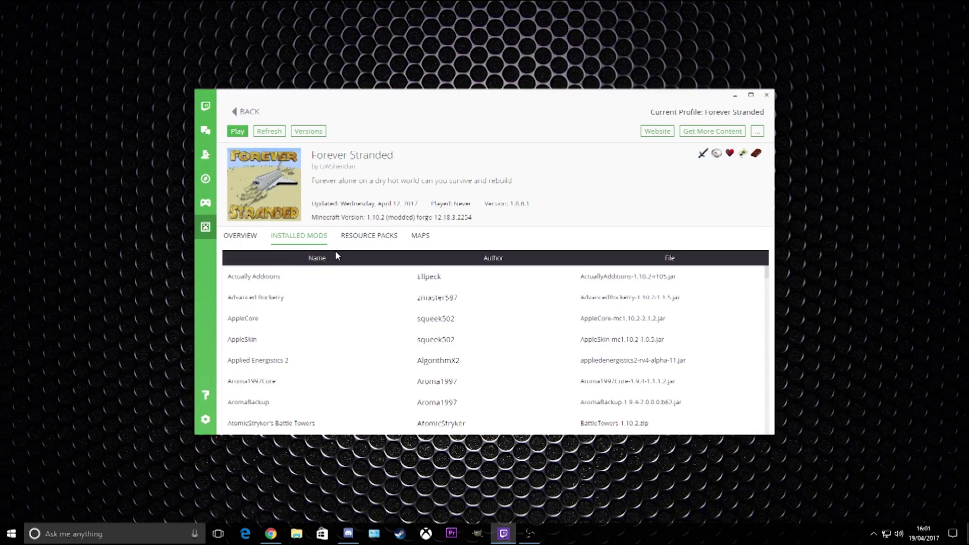
# Browse the resource packs available for the Forever Stranded profile and return to the profile page.
pyautogui.click(370, 237)
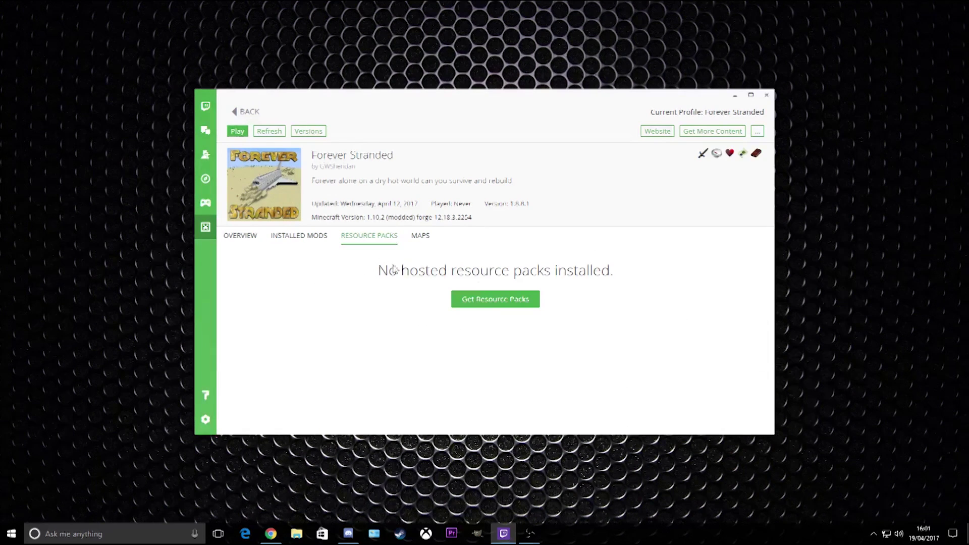
pyautogui.click(502, 302)
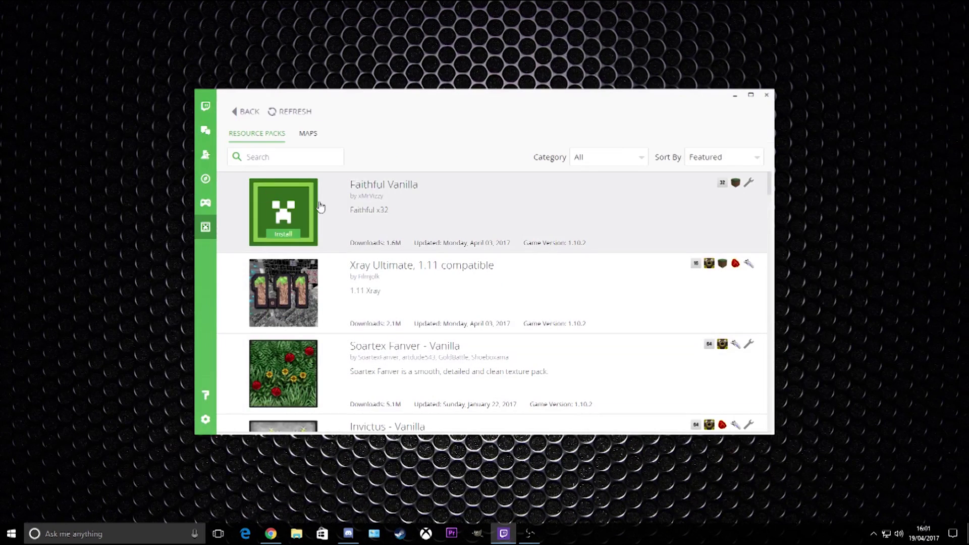
pyautogui.scroll(-15, 355, 337)
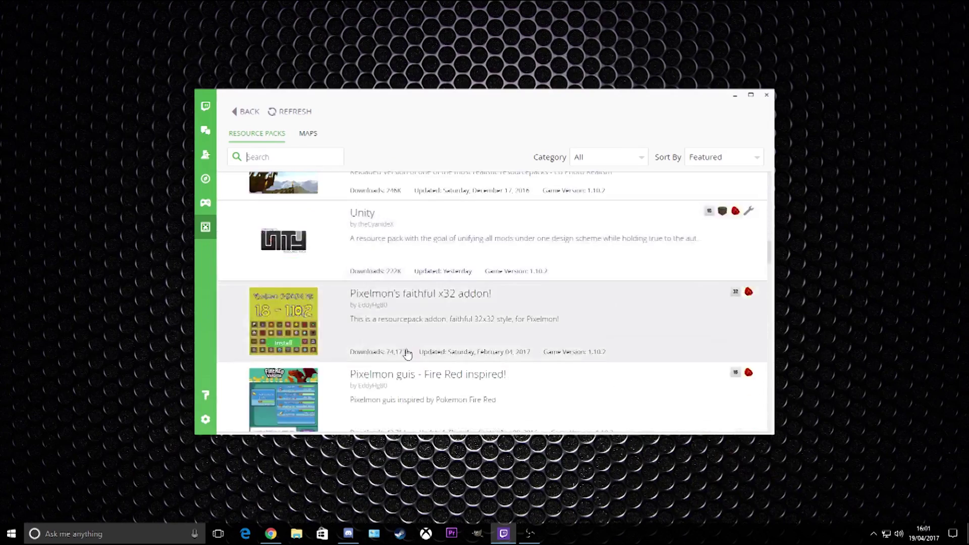
pyautogui.scroll(5, 404, 350)
pyautogui.scroll(-10, 404, 350)
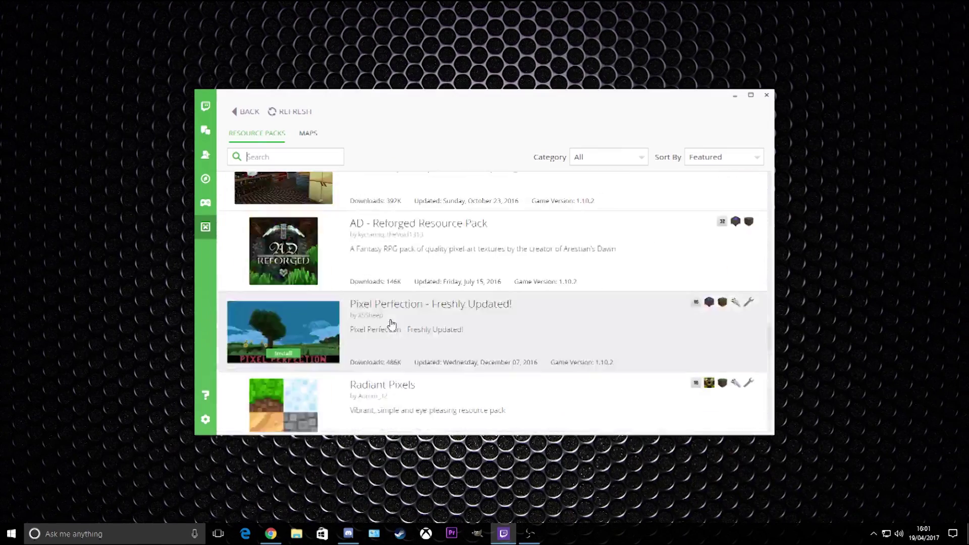
pyautogui.scroll(3, 391, 324)
pyautogui.scroll(5, 391, 324)
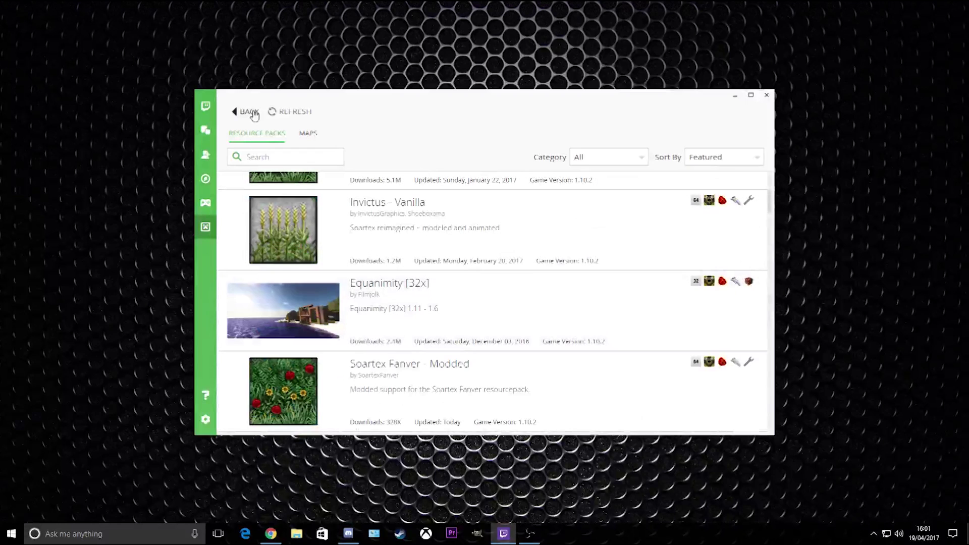
pyautogui.click(249, 113)
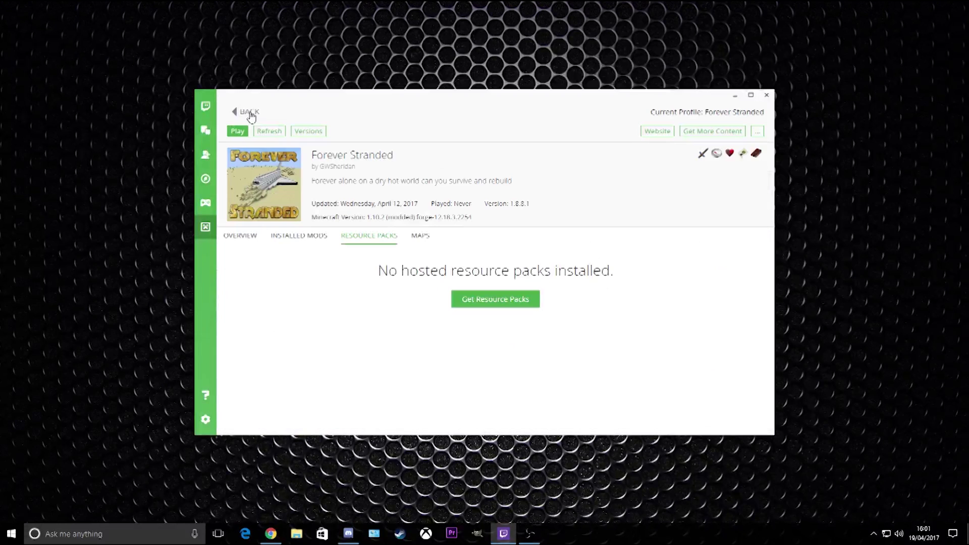
# Show Forever Stranded's installed mods and unlock the profile in its options so individual mods can be toggled or removed.
pyautogui.click(310, 238)
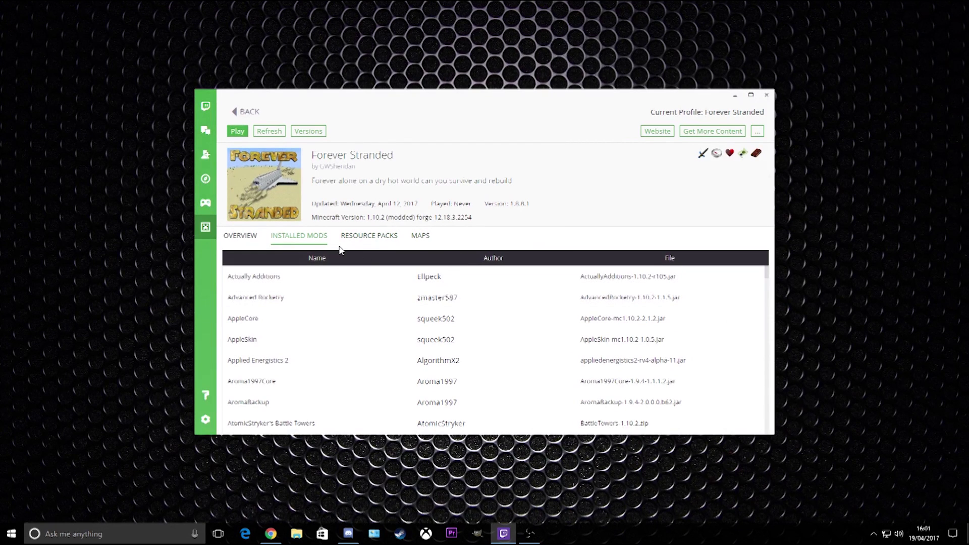
pyautogui.click(757, 132)
pyautogui.click(693, 162)
pyautogui.click(391, 224)
pyautogui.click(405, 402)
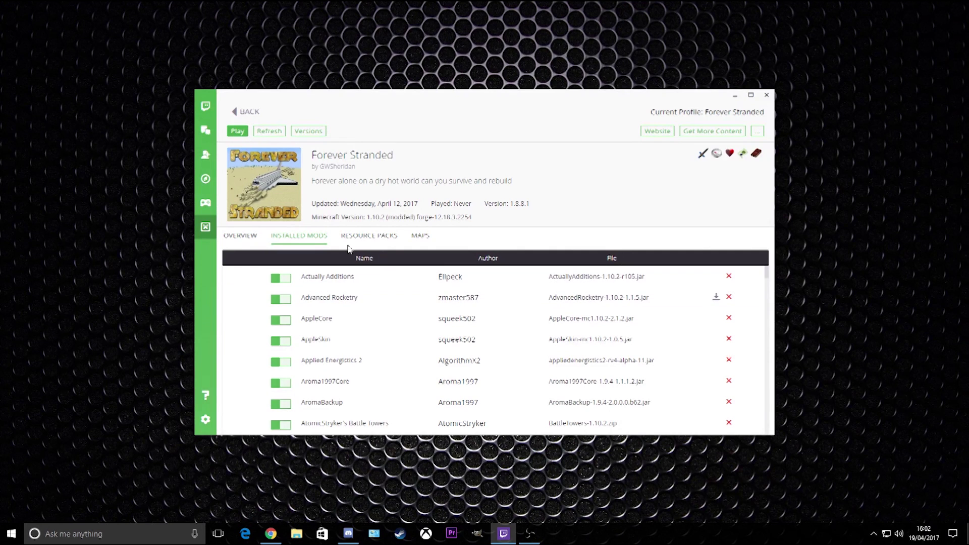
# Check Forever Stranded's maps section, then examine the description and mod list in the profile overview.
pyautogui.click(419, 236)
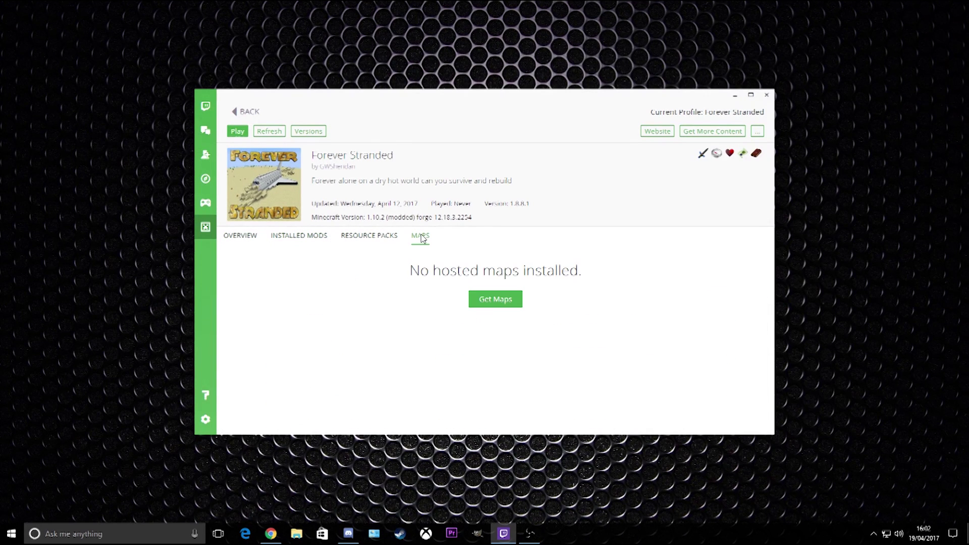
pyautogui.click(244, 237)
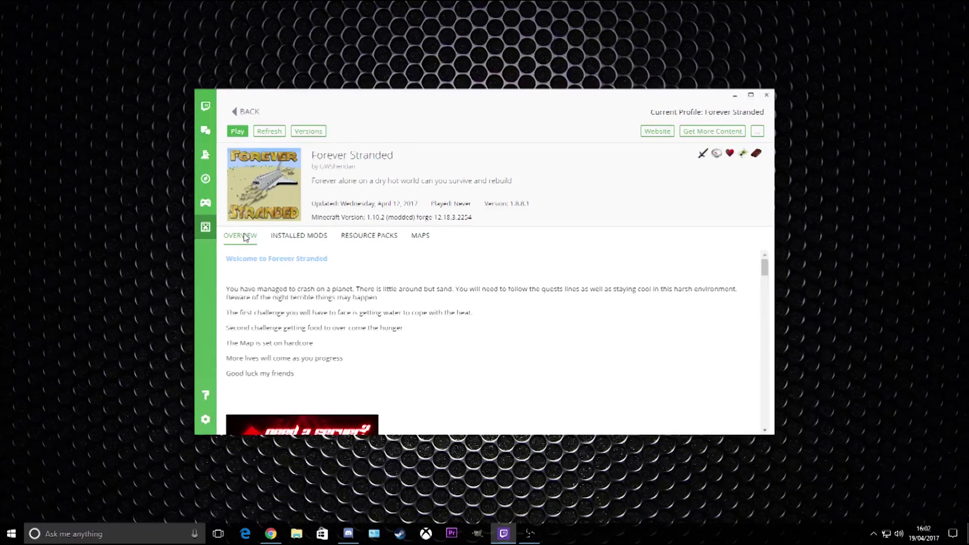
pyautogui.scroll(-2, 396, 330)
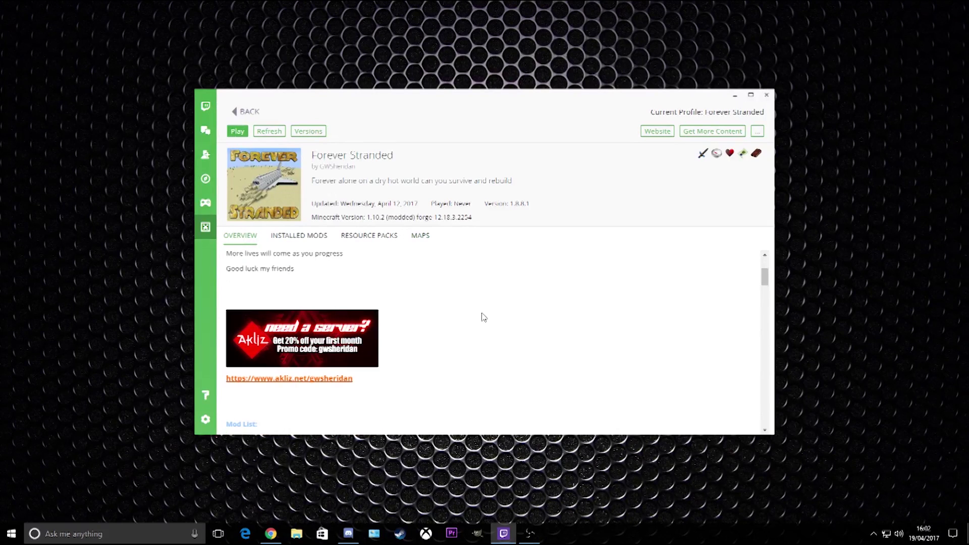
pyautogui.scroll(-2, 411, 330)
pyautogui.scroll(2, 358, 353)
pyautogui.scroll(-4, 547, 312)
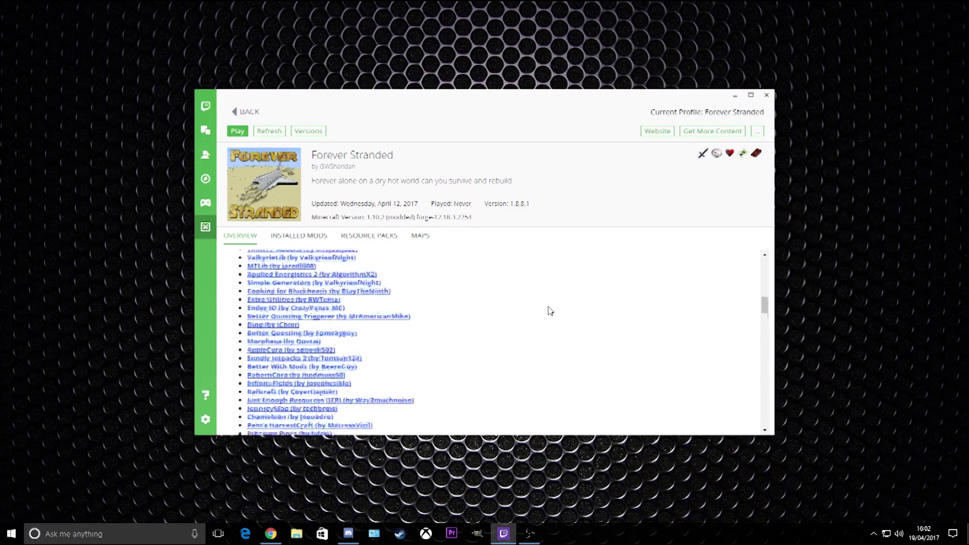
pyautogui.scroll(2, 537, 315)
pyautogui.scroll(3, 537, 315)
# Return to the Minecraft overview and play Forever Stranded, starting its profile in the Minecraft Launcher.
pyautogui.click(246, 112)
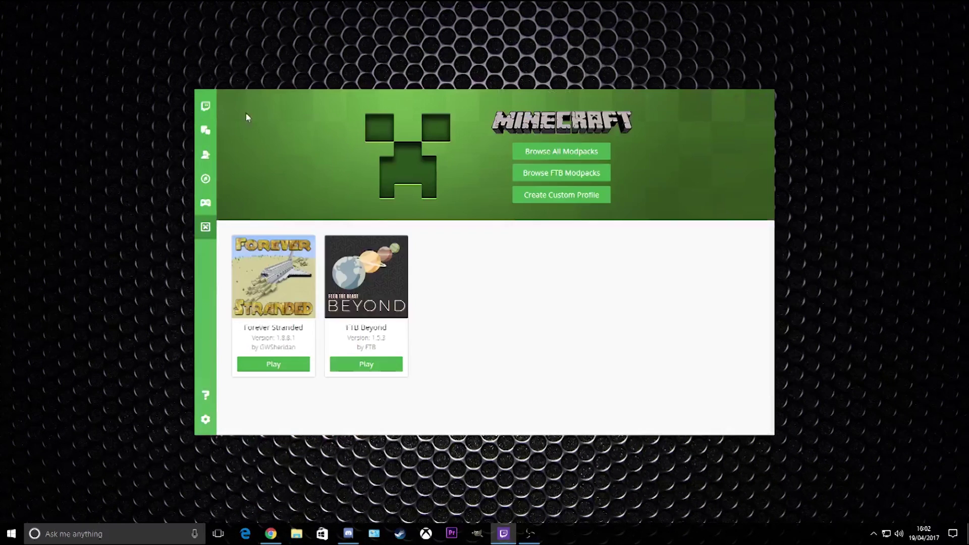
pyautogui.click(281, 366)
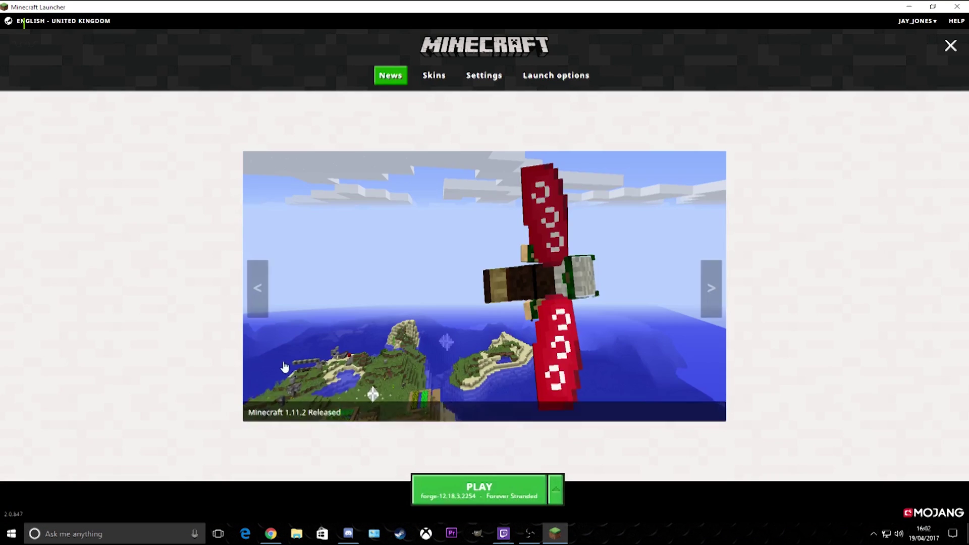
pyautogui.click(525, 485)
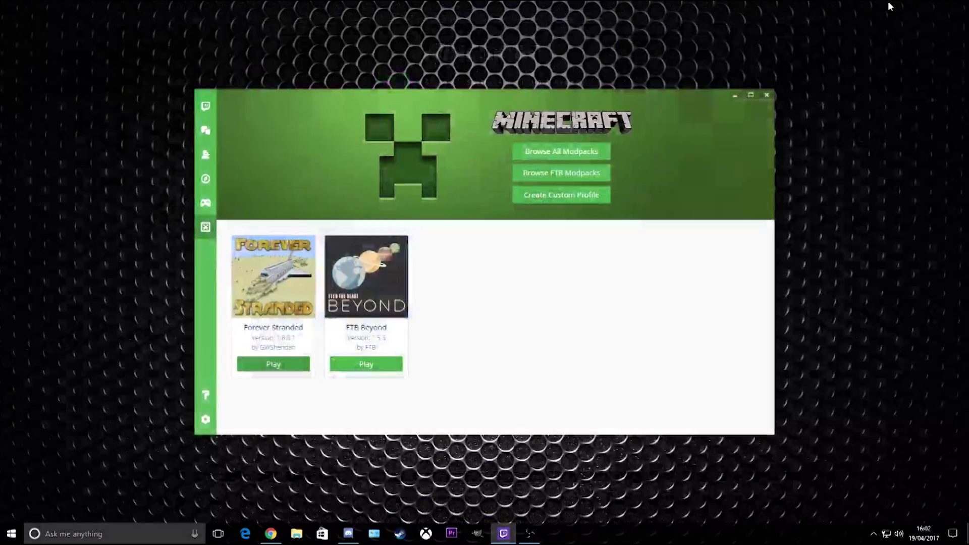